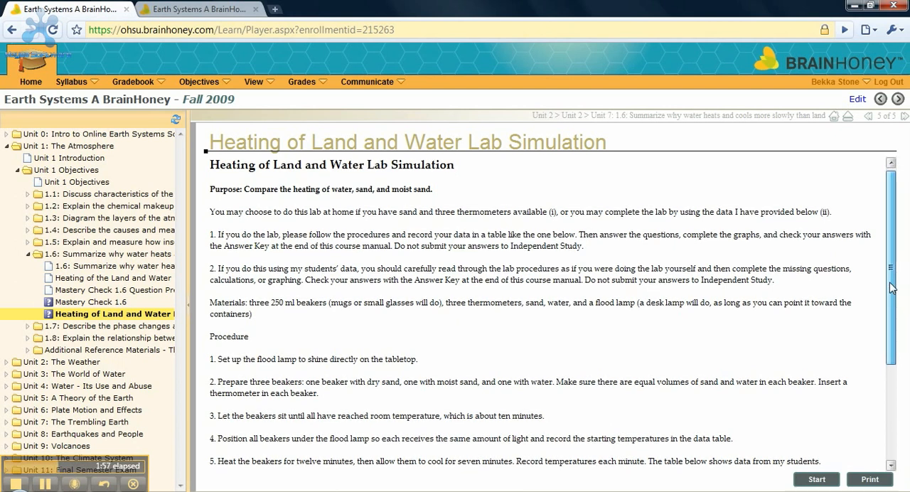
# Step: Copy the four-row temperature data table, from Time through Water, from the lab simulation page
pyautogui.scroll(-3, 880, 398)
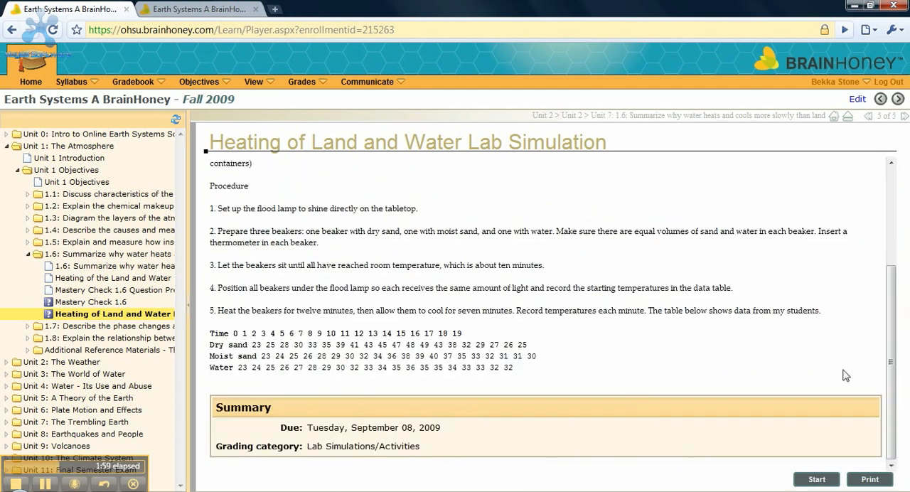
pyautogui.moveTo(890, 413); pyautogui.dragTo(884, 318)
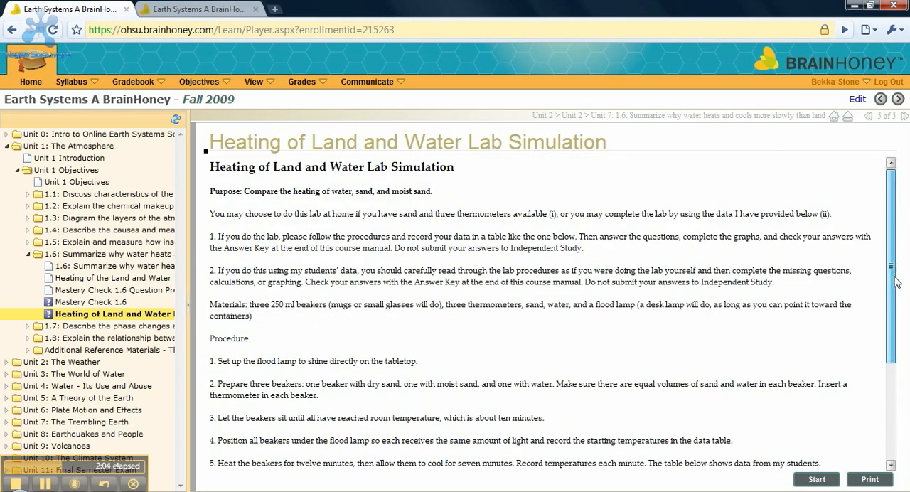
pyautogui.moveTo(894, 275); pyautogui.dragTo(893, 322)
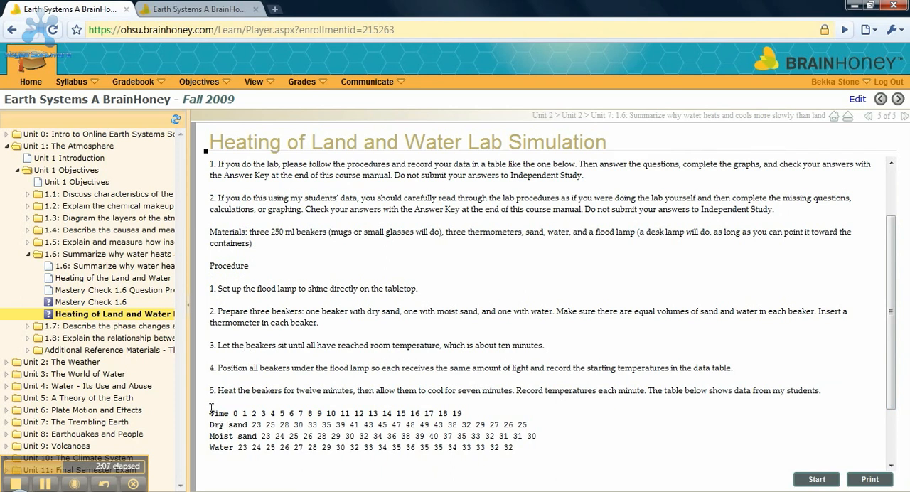
pyautogui.moveTo(210, 413); pyautogui.dragTo(443, 468)
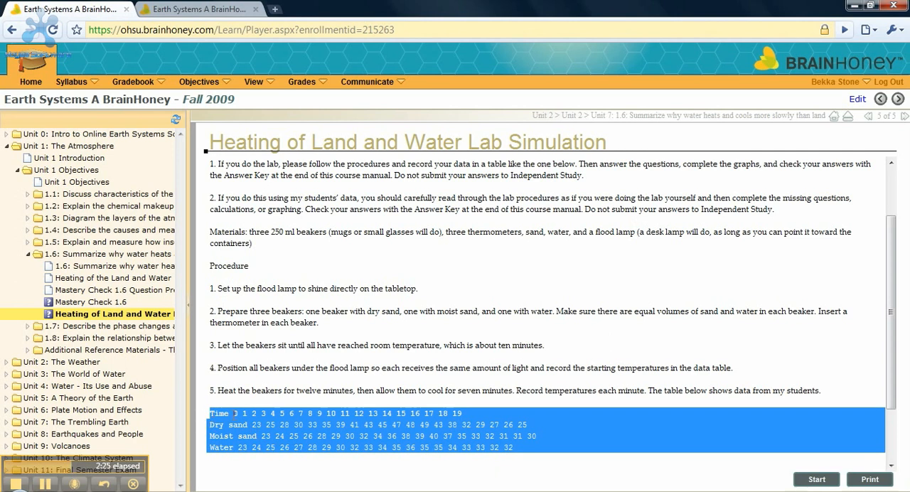
pyautogui.rightClick(358, 445)
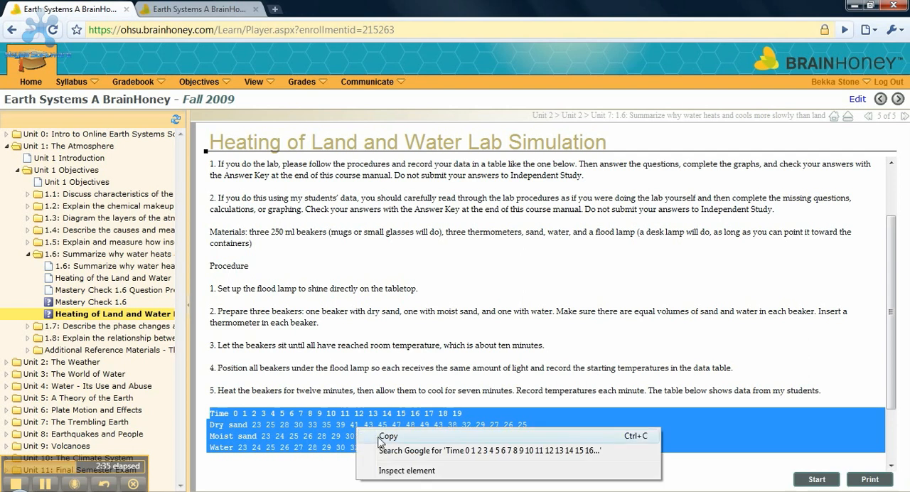
pyautogui.click(386, 437)
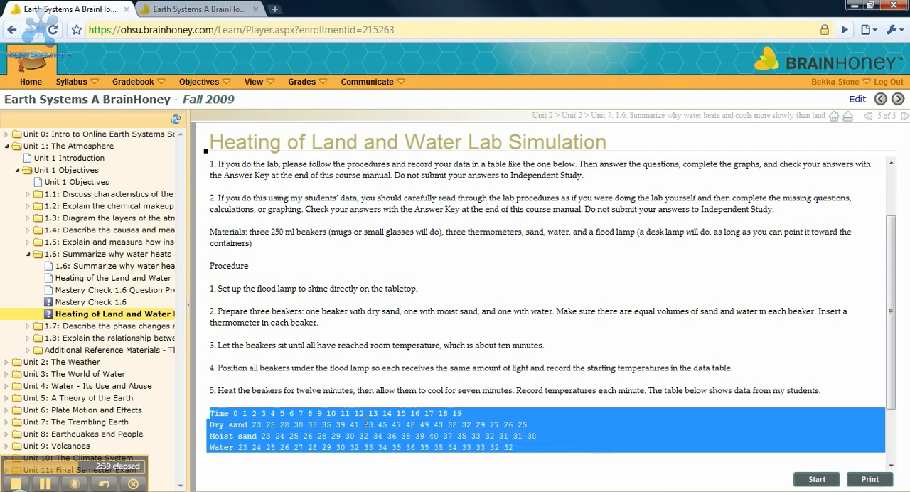
# Step: Switch to the OpenOffice.org Calc spreadsheet, paste the copied data table at cell A1 and maximize the window
pyautogui.moveTo(160, 490)
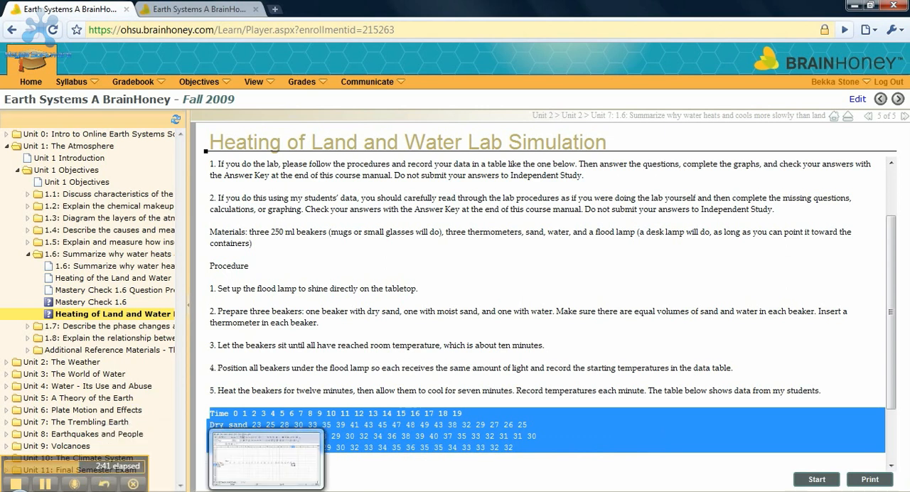
pyautogui.click(266, 491)
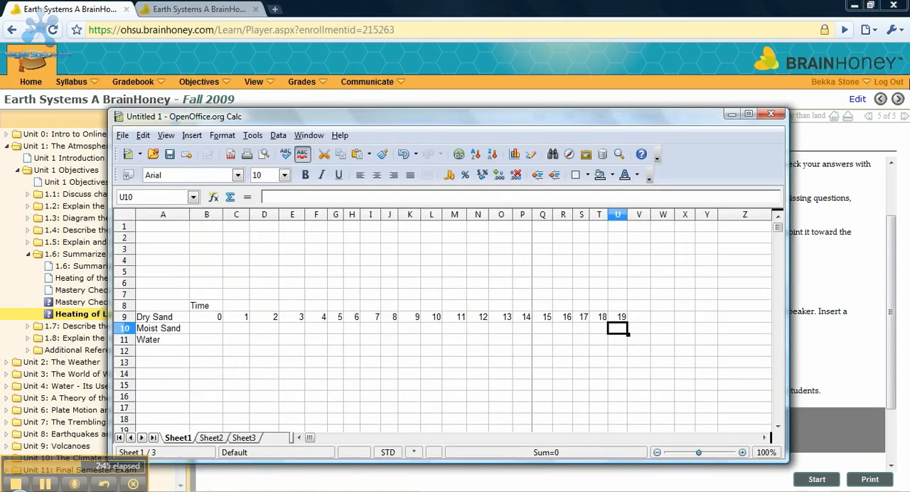
pyautogui.click(163, 227)
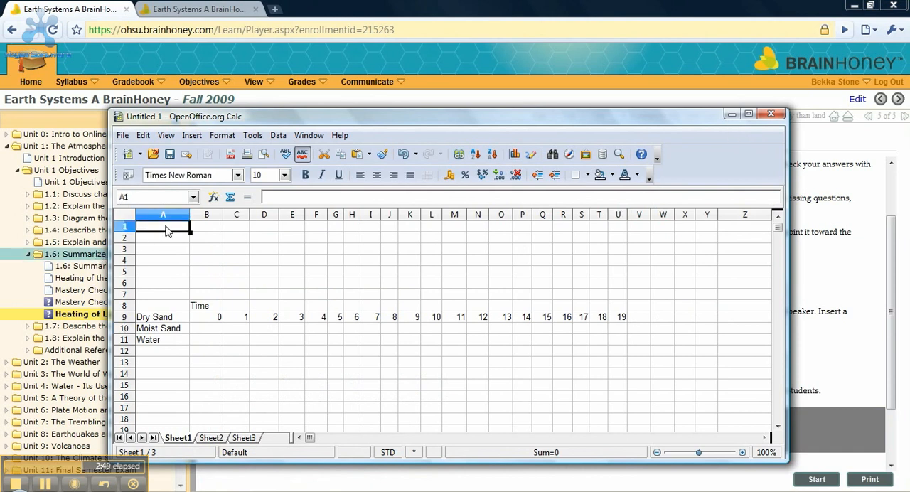
pyautogui.rightClick(166, 230)
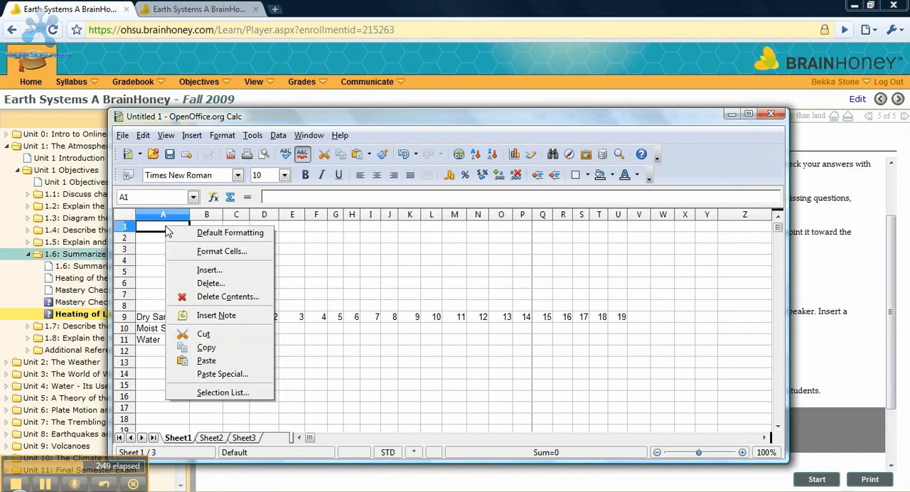
pyautogui.click(207, 360)
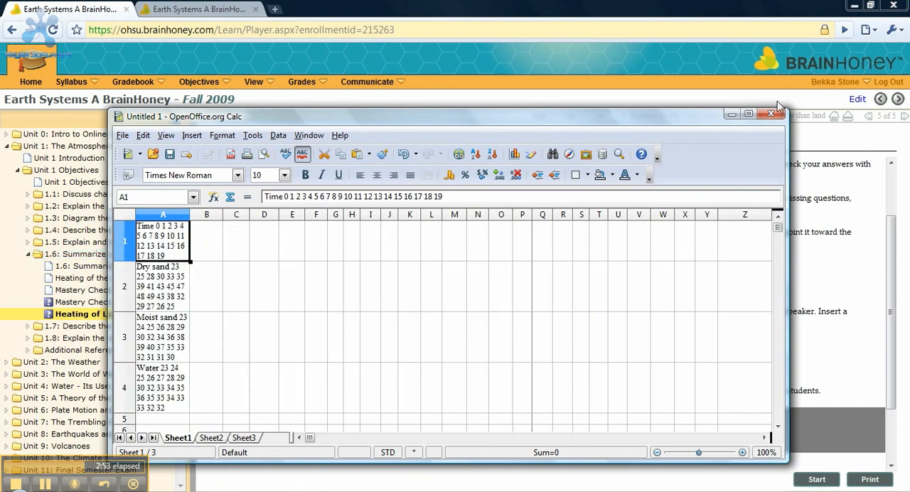
pyautogui.click(750, 113)
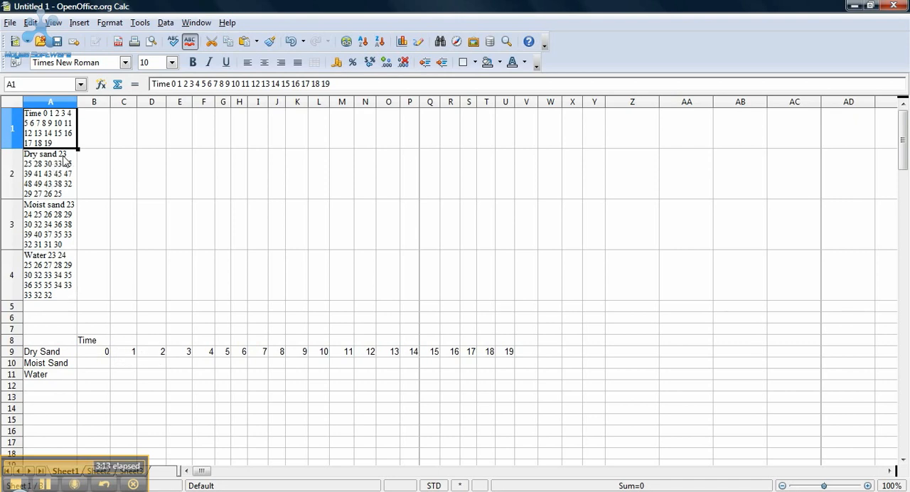
# Step: Move the Dry Sand, Moist Sand and Water labels down one row to A10:A12, beneath the time row
pyautogui.click(100, 364)
pyautogui.click(65, 354)
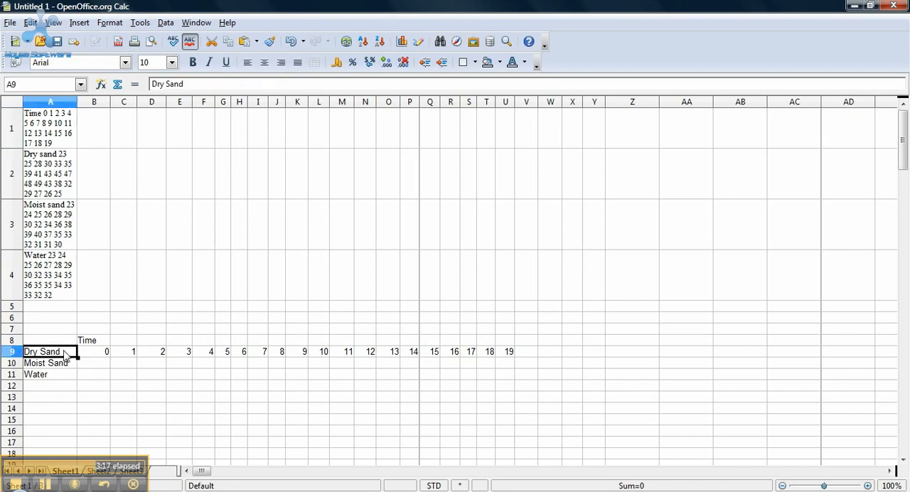
pyautogui.hotkey('shift', 'Down')
pyautogui.hotkey('shift', 'Down')
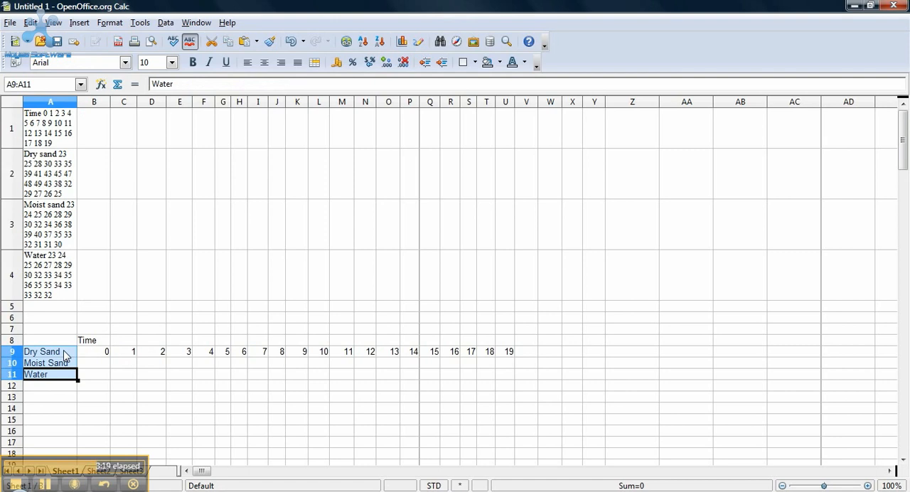
pyautogui.rightClick(65, 355)
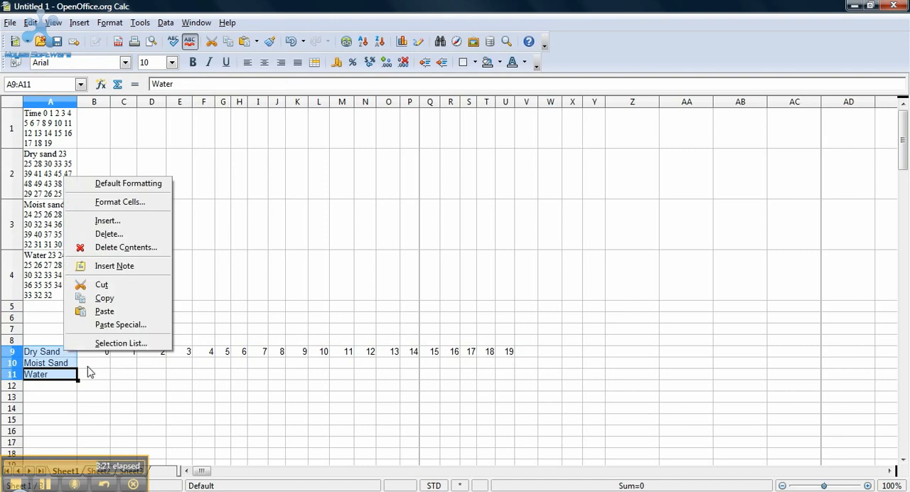
pyautogui.click(39, 369)
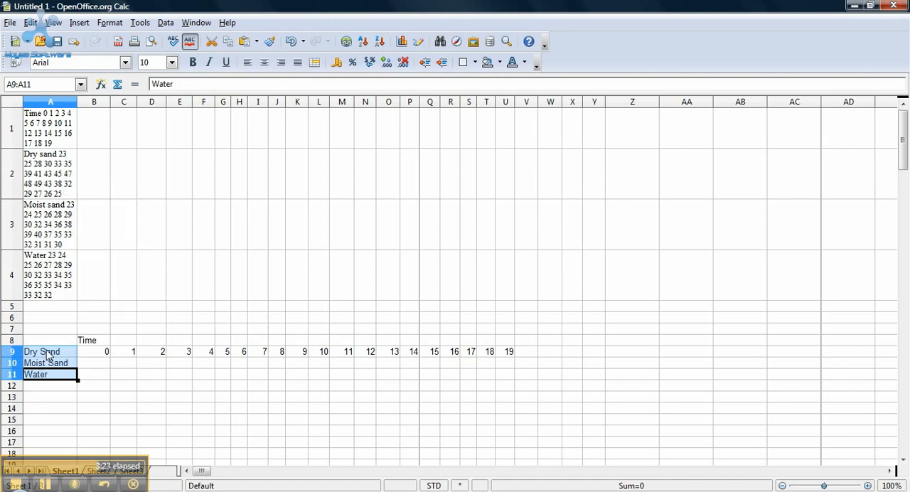
pyautogui.press('BackSpace')
pyautogui.click(53, 365)
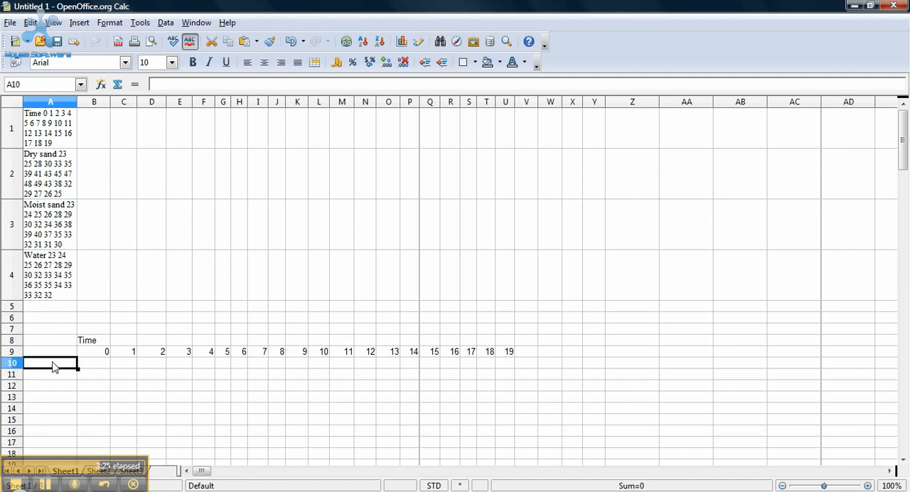
pyautogui.hotkey('ctrl', 'v')
# Step: Enter the Dry Sand temperatures 23, 25, 28 and 30 for times 0 to 3 in cells B10:E10
pyautogui.click(103, 367)
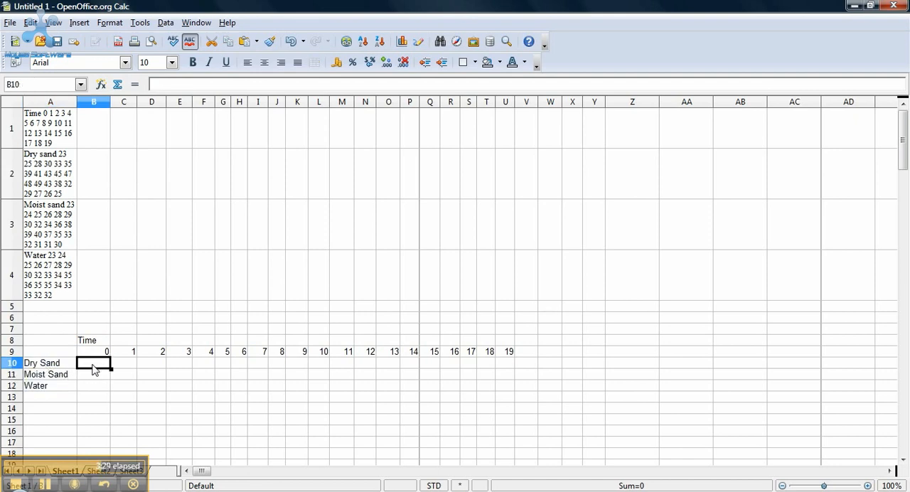
pyautogui.write('23')
pyautogui.press('Tab')
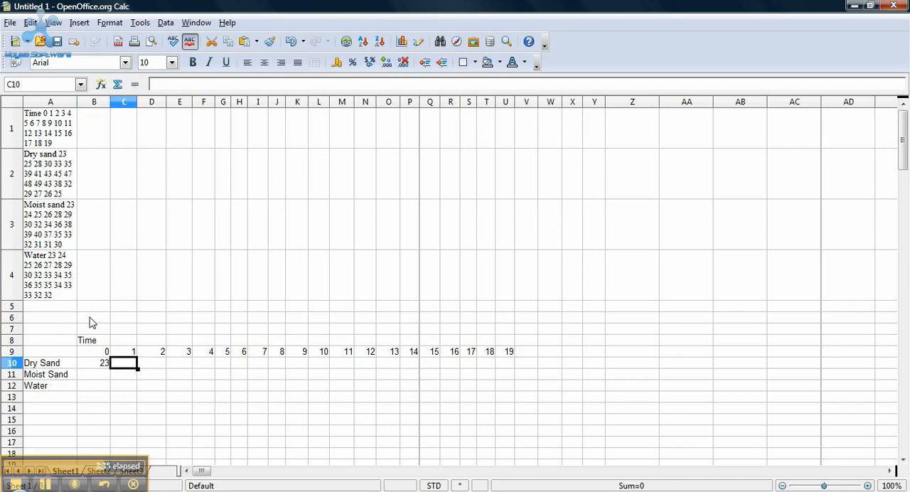
pyautogui.write('25')
pyautogui.press('Tab')
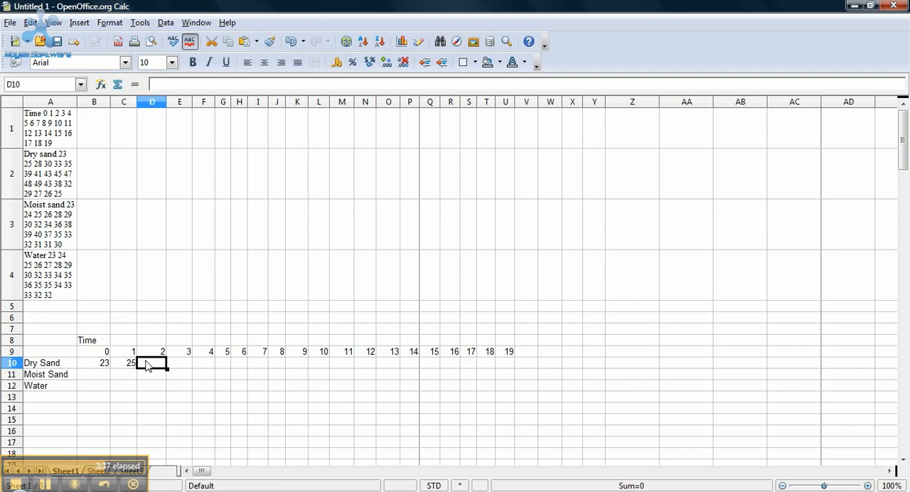
pyautogui.write('28')
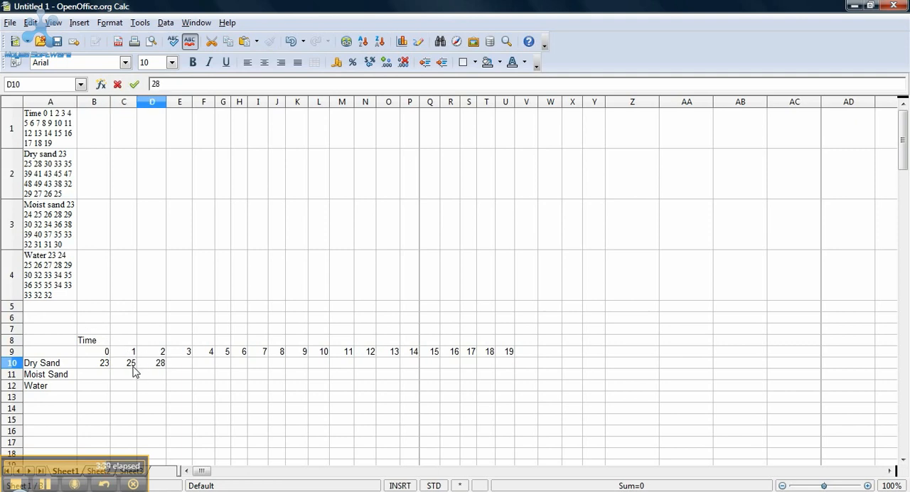
pyautogui.click(136, 365)
pyautogui.click(160, 366)
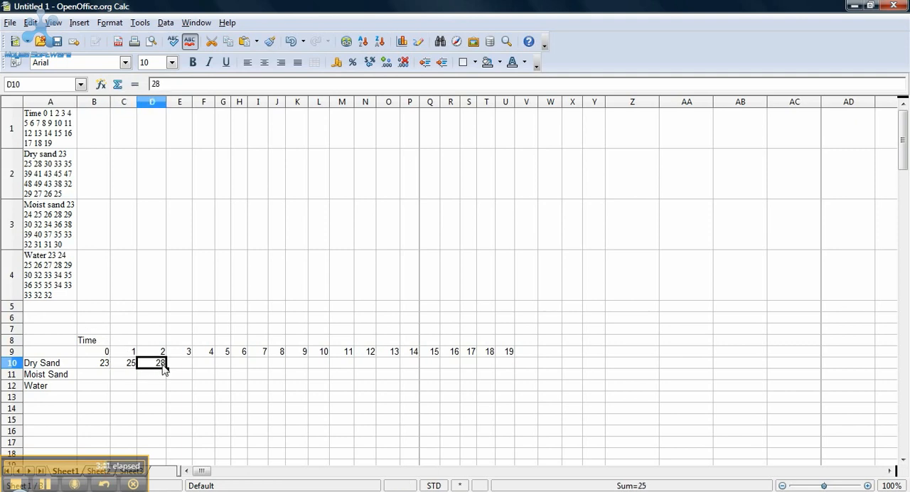
pyautogui.click(186, 369)
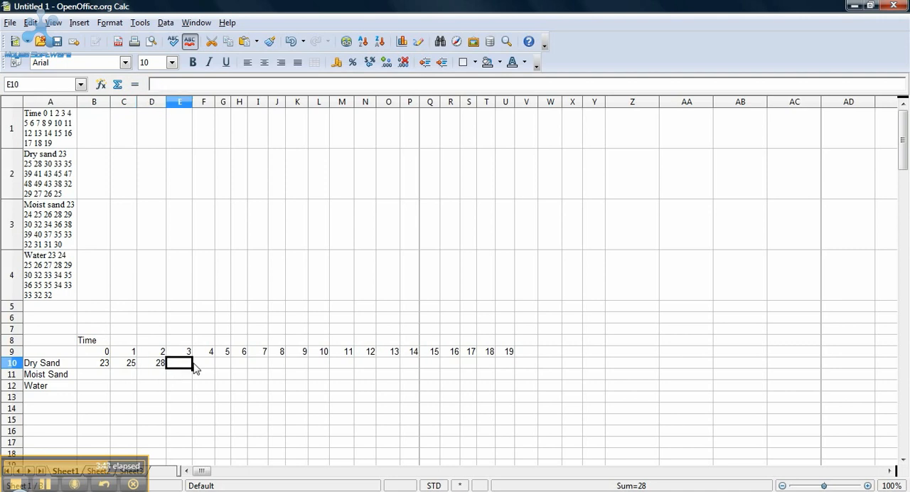
pyautogui.write('30')
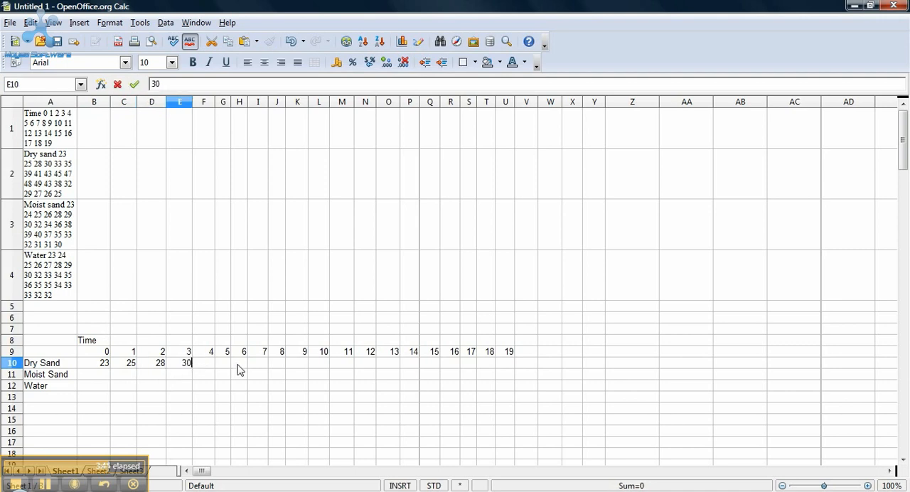
# Step: Enter the Dry Sand temperatures 33, 35 and 39 for times 4 to 6 in cells F10:H10
pyautogui.click(211, 369)
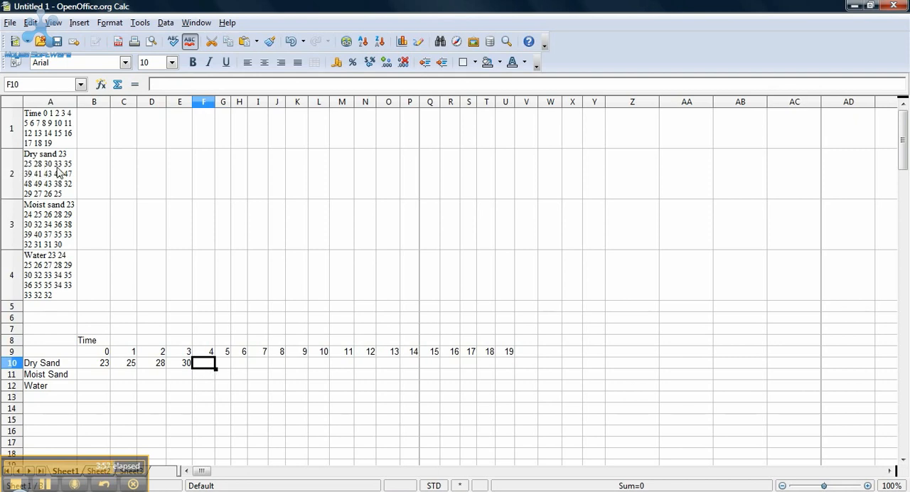
pyautogui.write('33')
pyautogui.click(222, 364)
pyautogui.write('35')
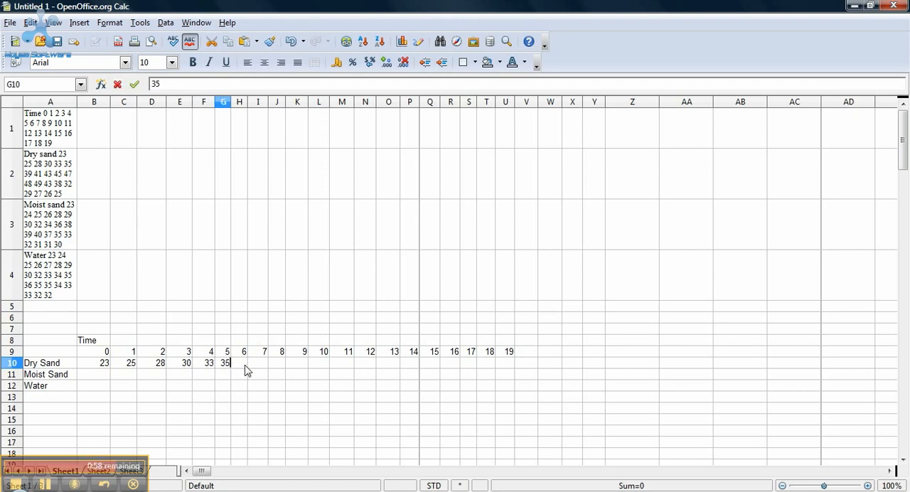
pyautogui.click(246, 367)
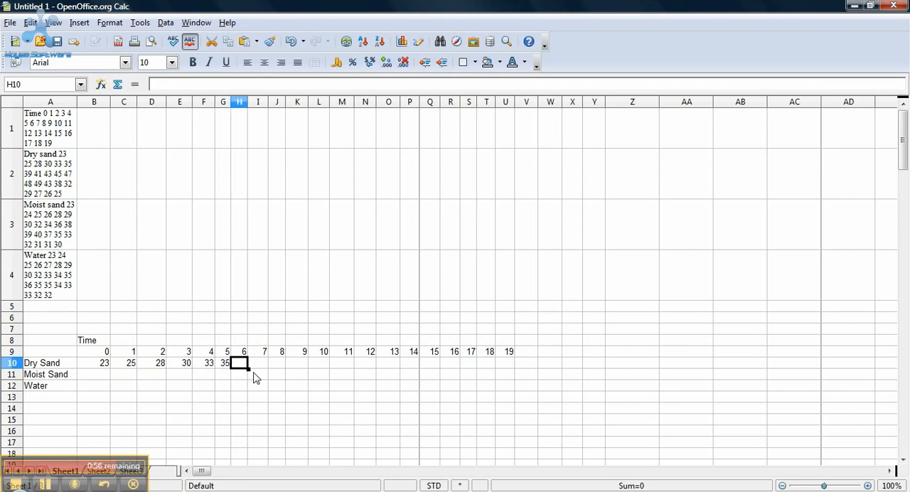
pyautogui.write('39')
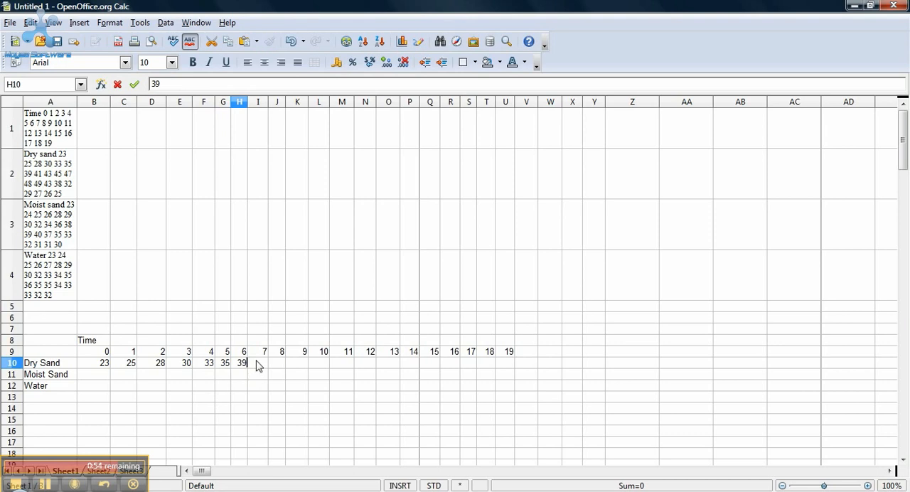
pyautogui.click(258, 366)
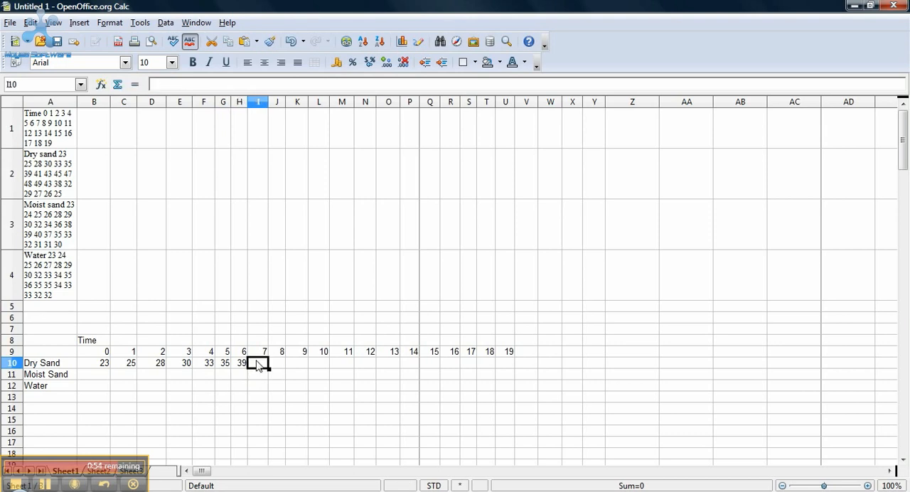
# Step: Enter the final Dry Sand temperature 25 for time 19 in cell U10
pyautogui.click(506, 365)
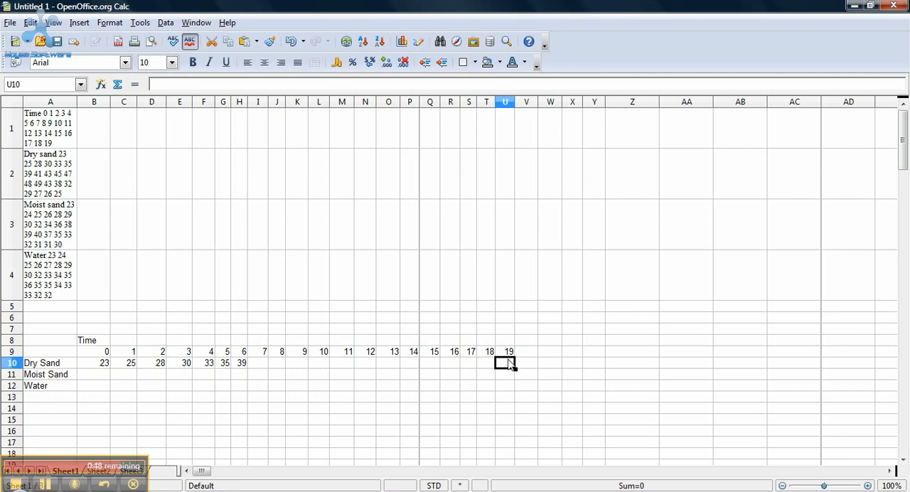
pyautogui.write('25')
pyautogui.click(507, 378)
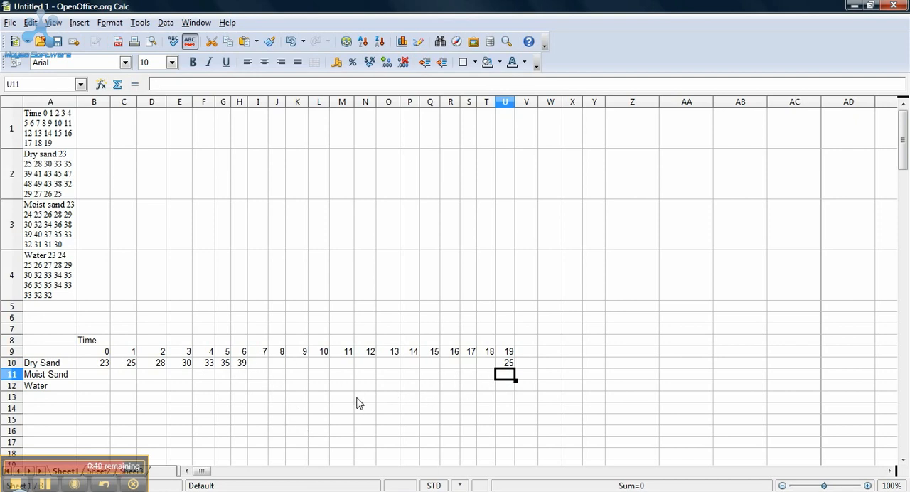
# Step: Examine the filled-in temperature table for times 0 to 19 in rows 77 to 83 of the sheet
pyautogui.scroll(-1, 341, 402)
pyautogui.scroll(-5, 341, 402)
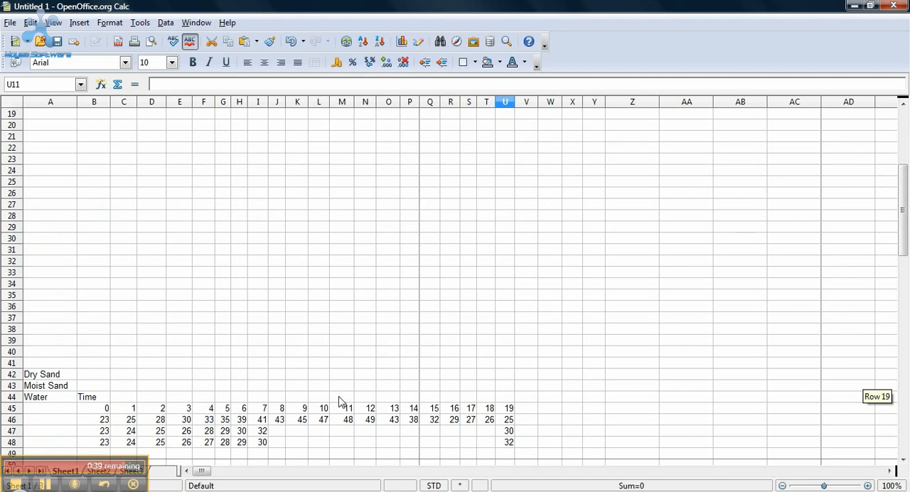
pyautogui.scroll(-12, 341, 402)
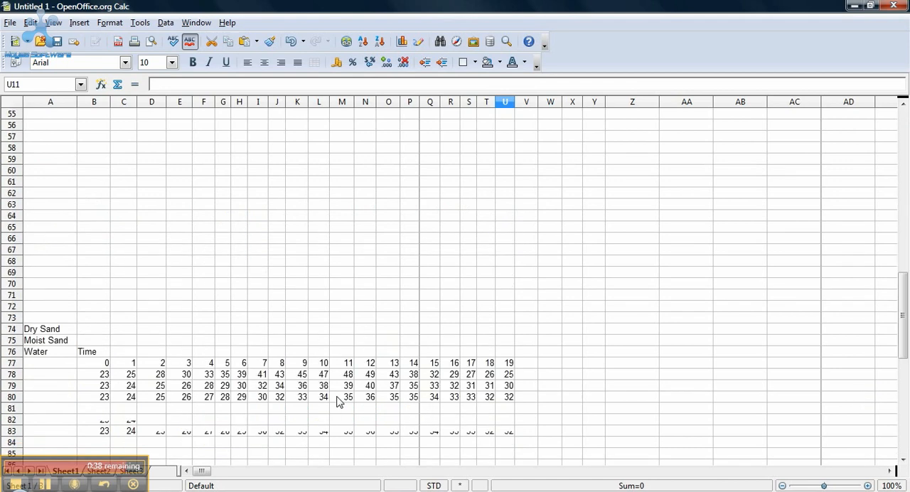
pyautogui.scroll(-6, 339, 402)
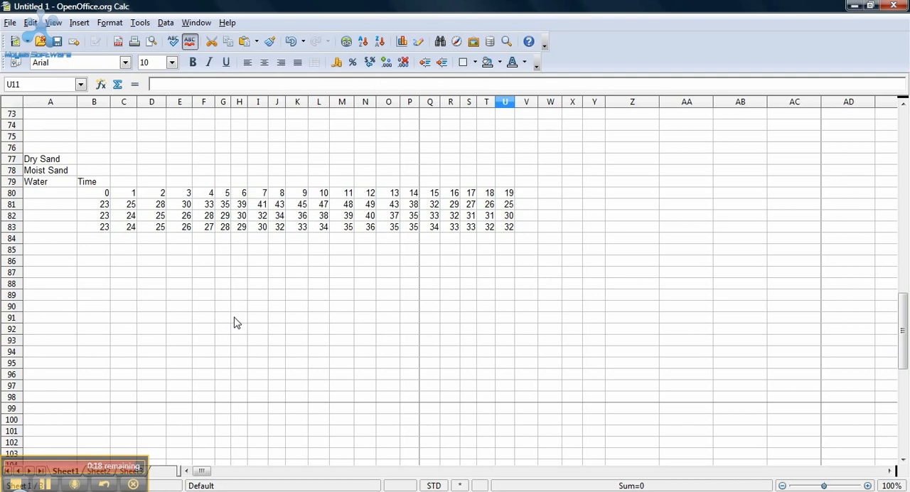
pyautogui.click(14, 484)
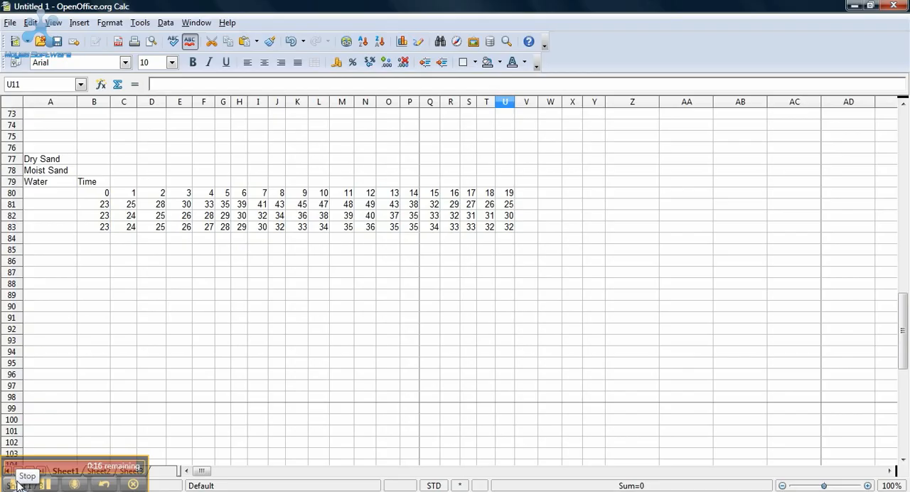